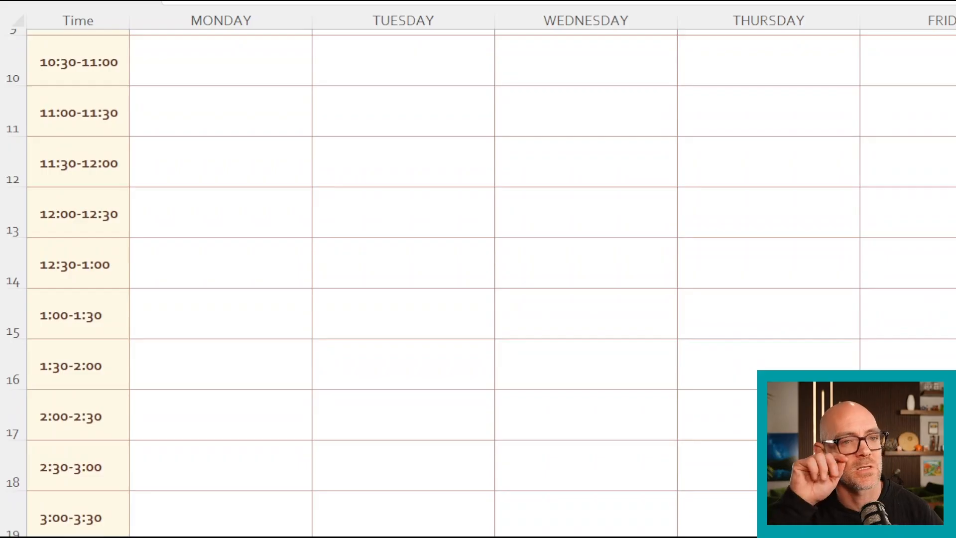
- Hide the Wednesday, Thursday and Friday columns (D to F) of the Default Calendar
scroll(478, 279, "up", 8)
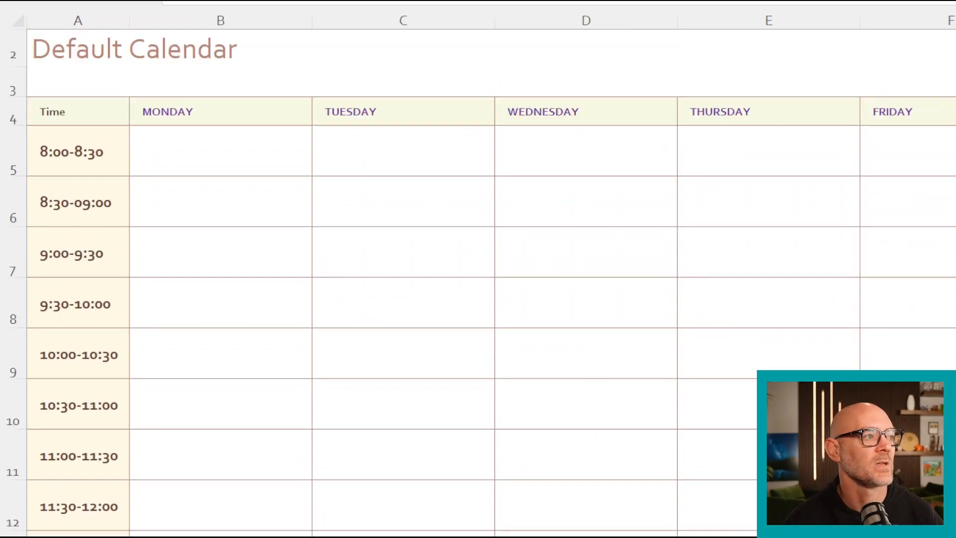
scroll(478, 279, "up", 1)
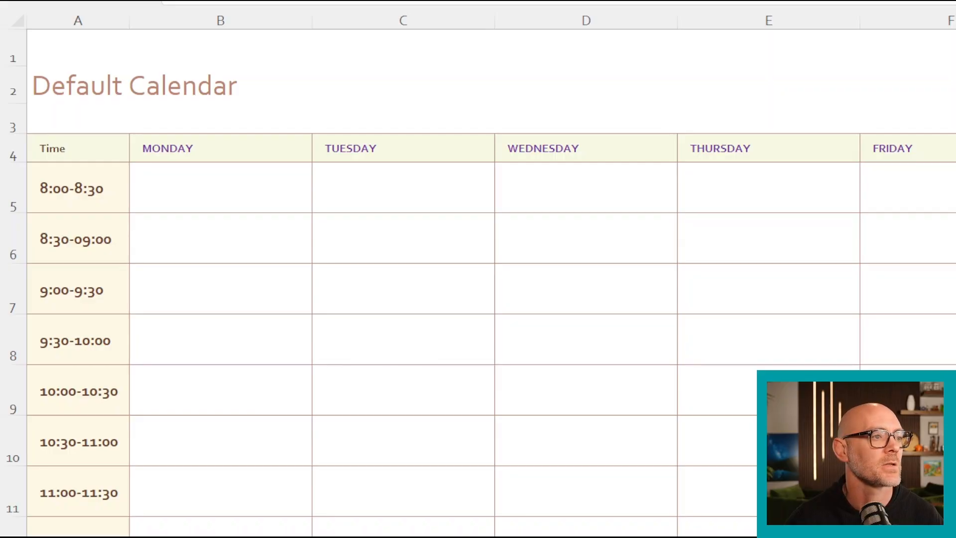
left_click(907, 238)
left_click_drag(585, 20, 915, 21)
key("ctrl+0")
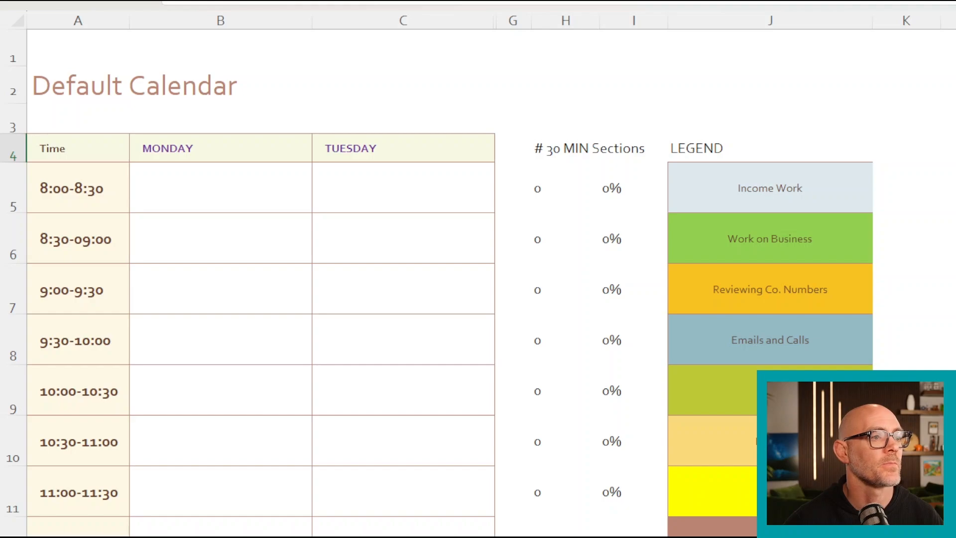
- Copy the Income Work legend cell into Monday's slots from 8:00-8:30 through 2:30-3:00
scroll(478, 283, "down", 1)
left_click(769, 130)
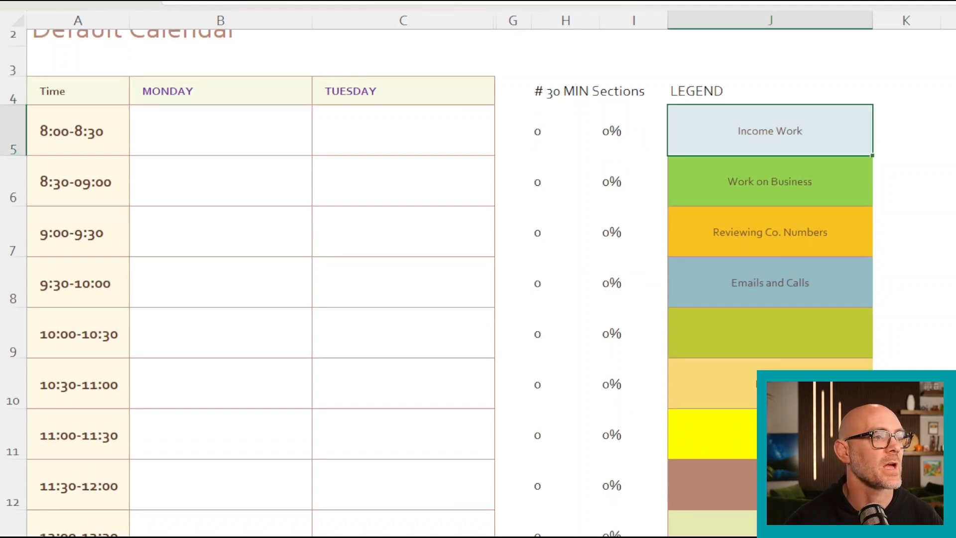
right_click(762, 131)
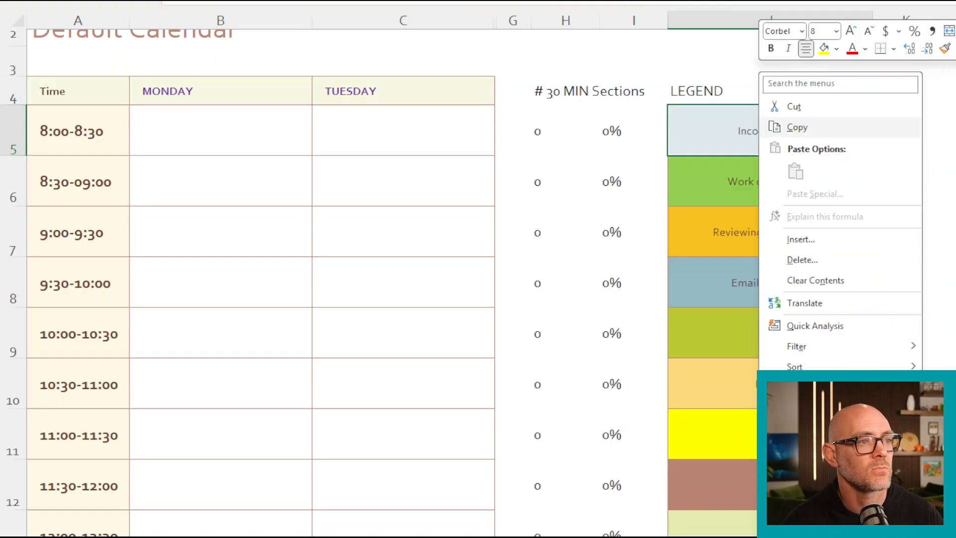
left_click(797, 126)
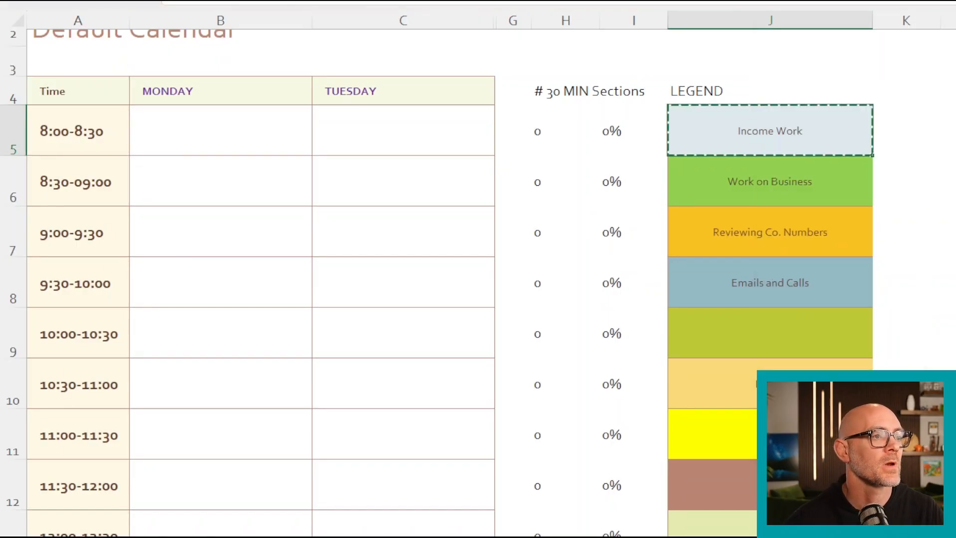
left_click_drag(220, 131, 201, 412)
right_click(201, 412)
left_click(241, 9)
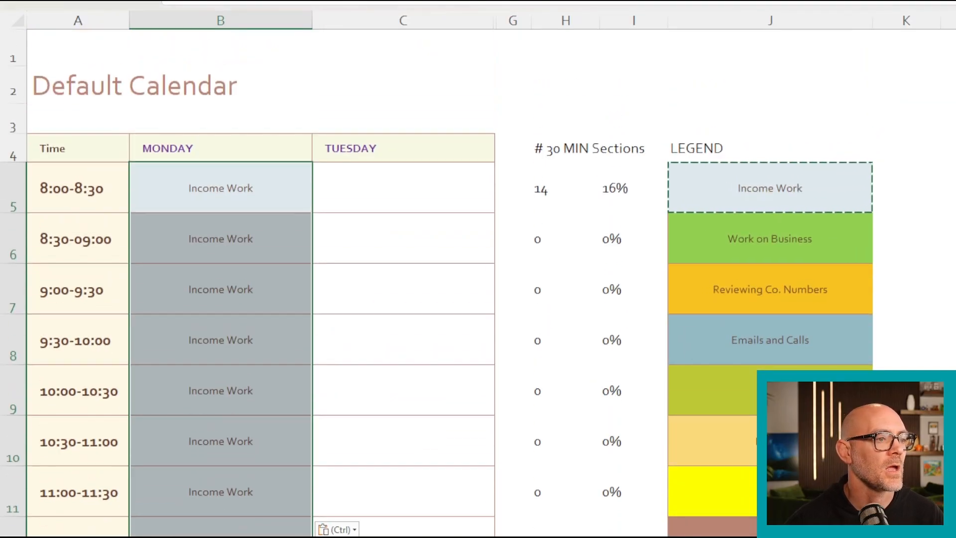
- Copy the Work on Business legend cell into Monday's slots from 3:00-3:30 through 4:30-5:00
left_click(809, 239)
right_click(810, 239)
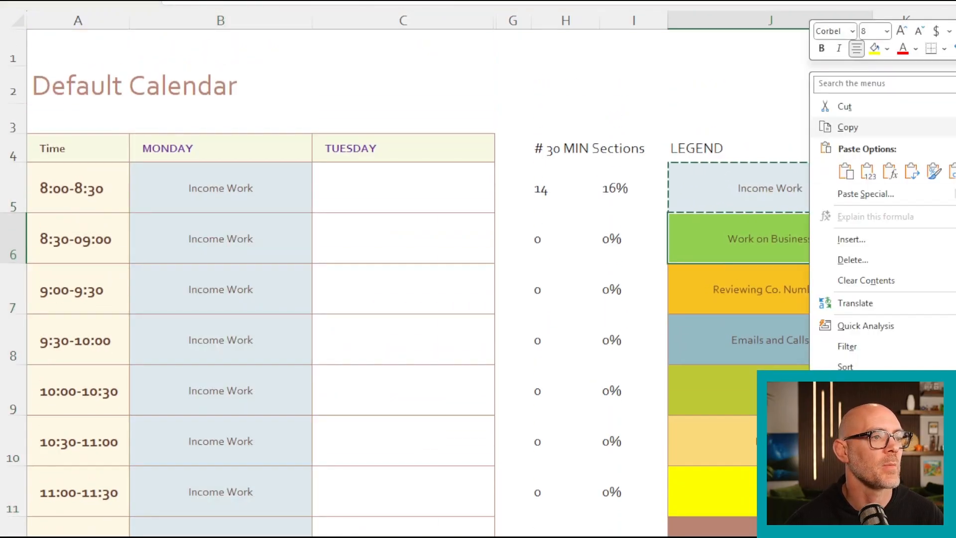
left_click(846, 127)
scroll(438, 279, "down", 5)
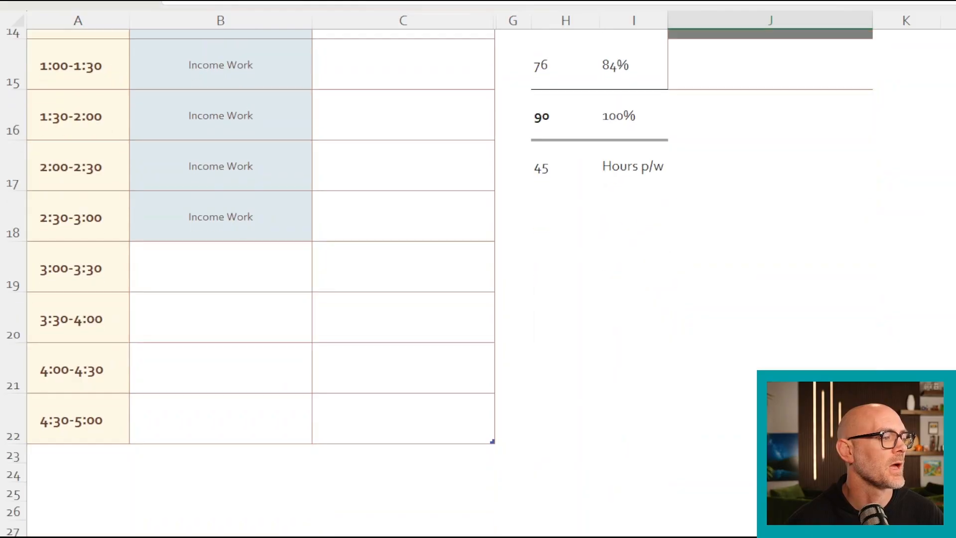
left_click_drag(224, 267, 230, 411)
right_click(230, 401)
left_click(268, 4)
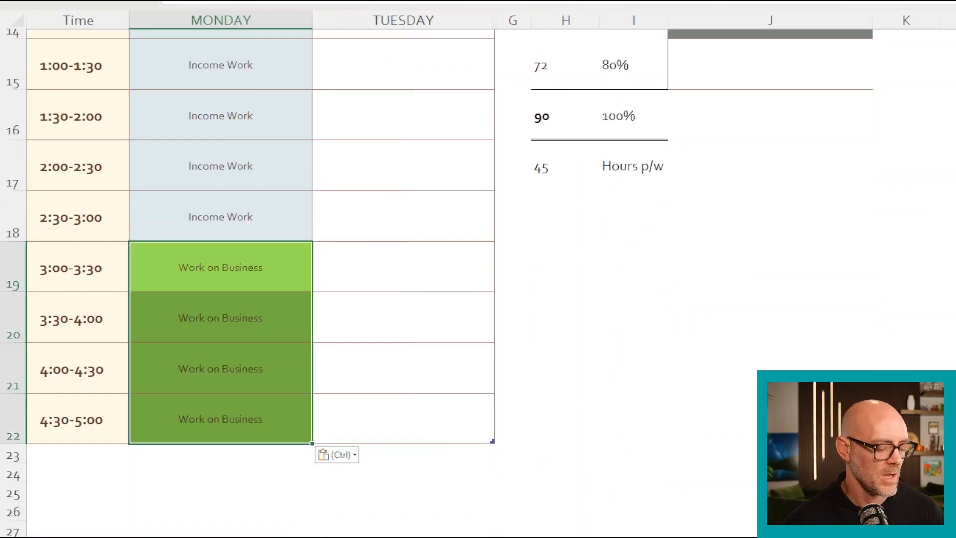
scroll(438, 278, "up", 3)
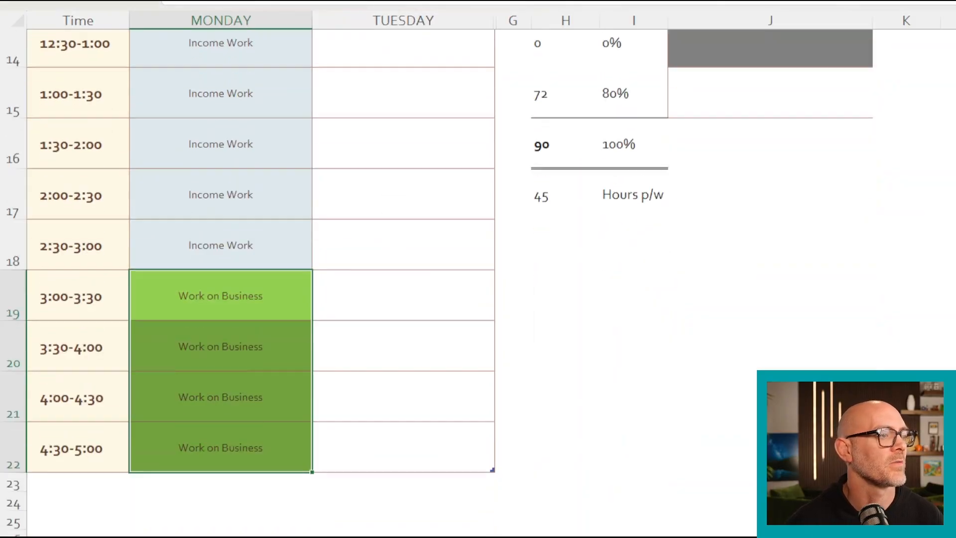
scroll(438, 278, "up", 2)
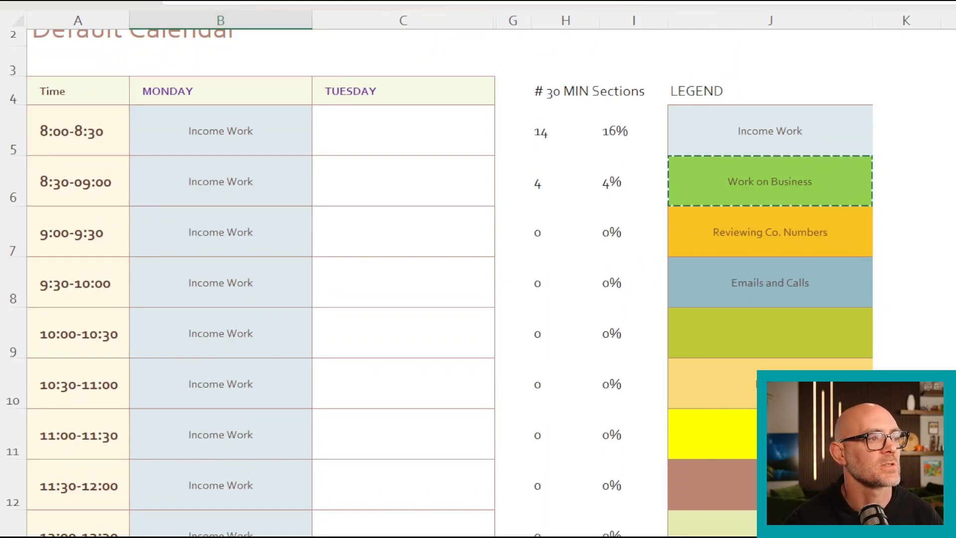
scroll(447, 279, "down", 4)
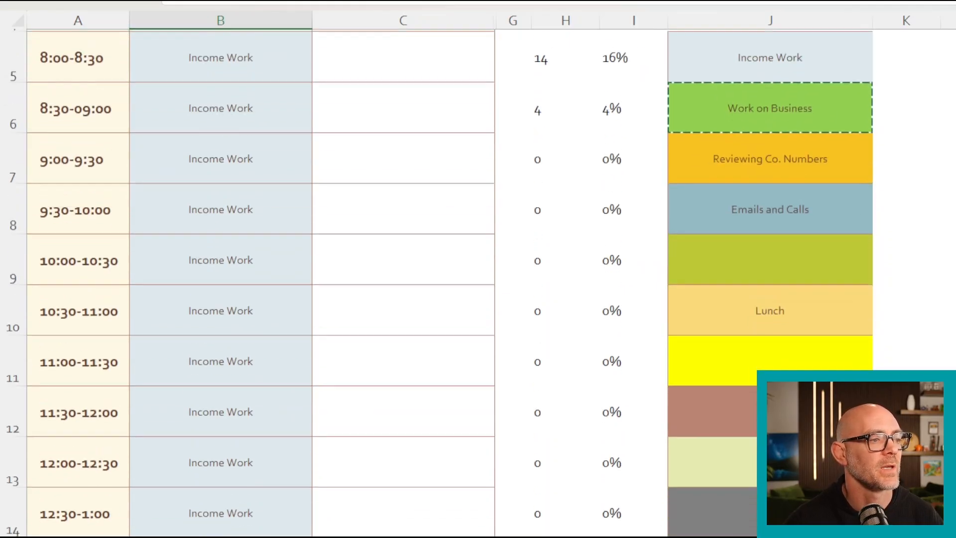
key("ctrl+v")
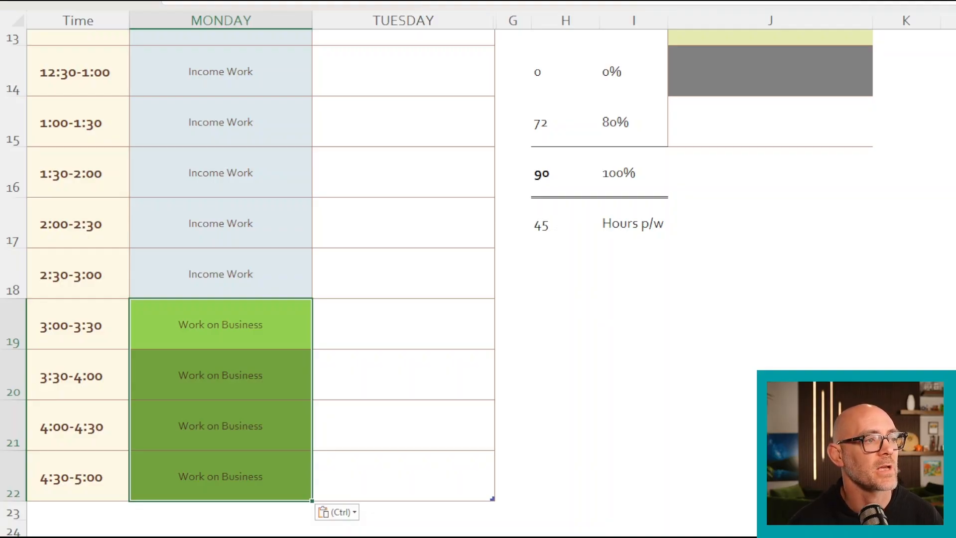
- Copy the Lunch legend cell into the 12:30-1:00 and 1:00-1:30 slots of both Monday and Tuesday
scroll(437, 282, "up", 4)
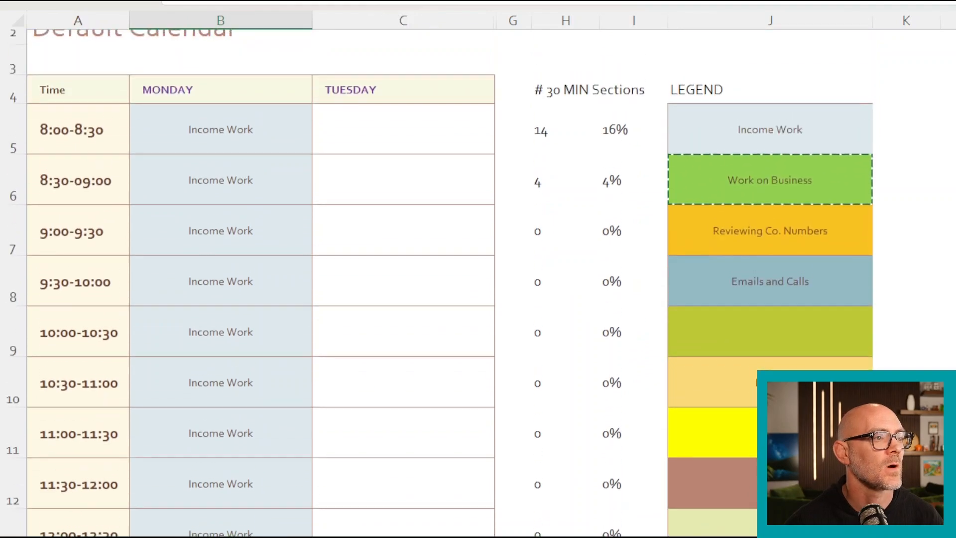
scroll(437, 282, "down", 1)
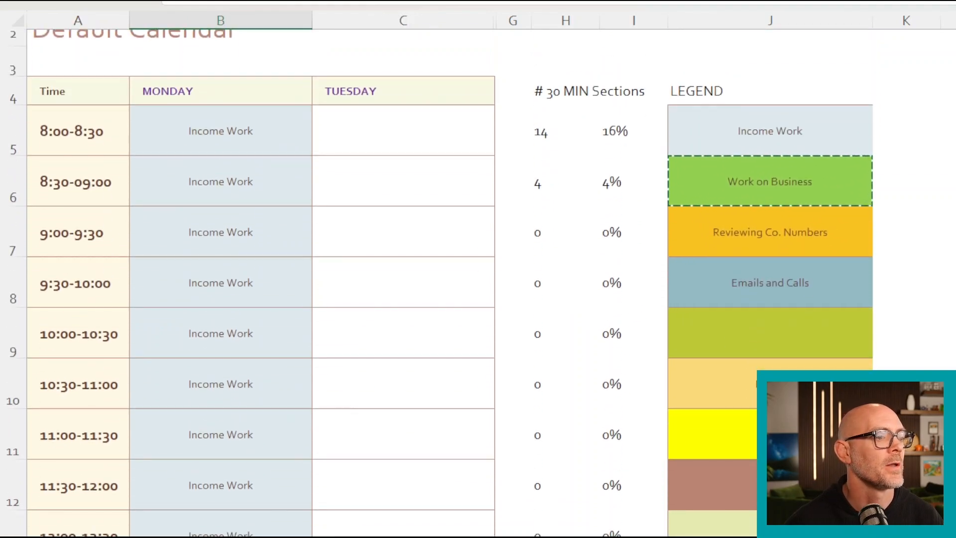
left_click(769, 383)
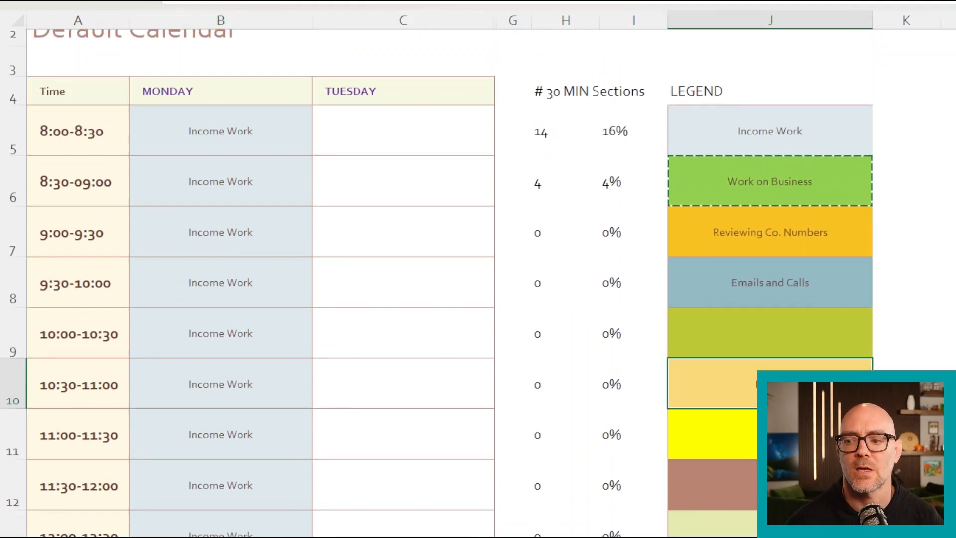
scroll(437, 282, "down", 1)
right_click(771, 334)
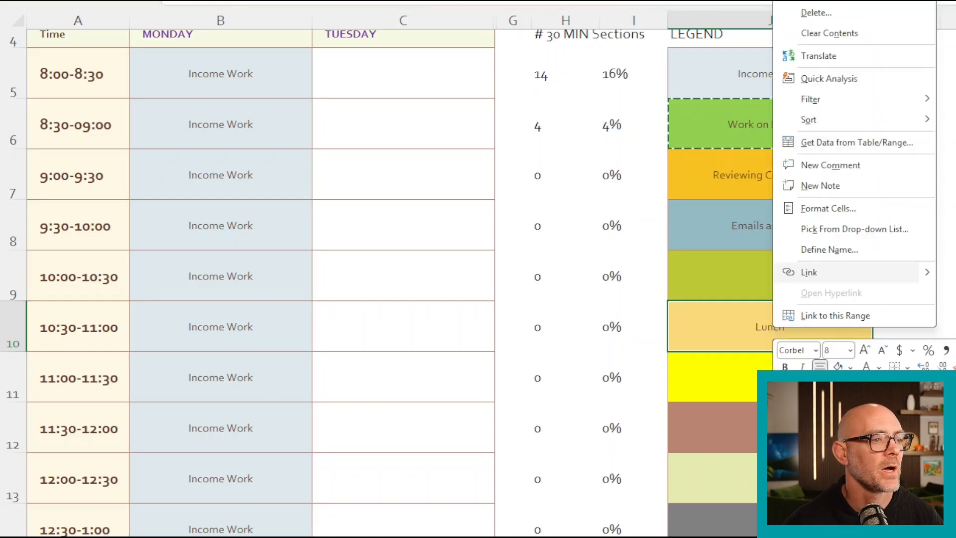
left_click(796, 1)
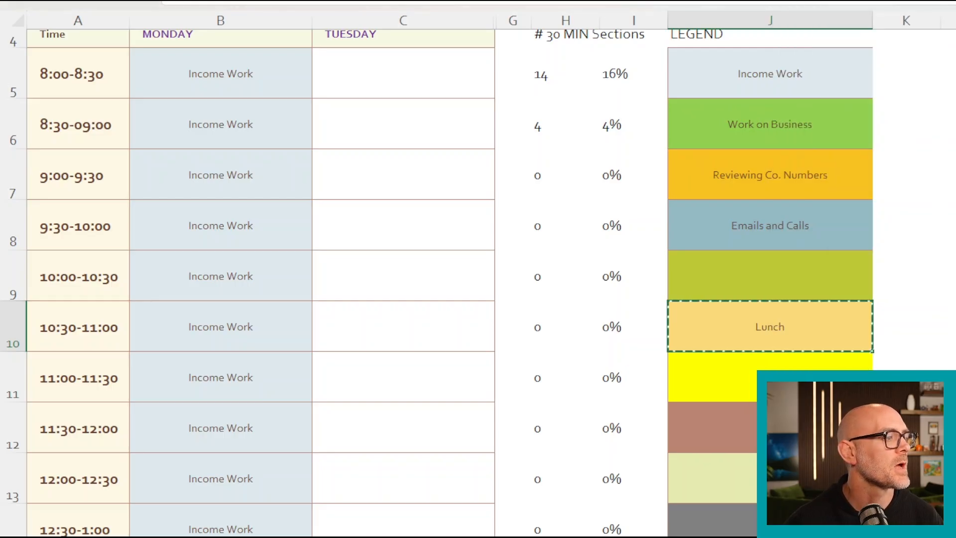
scroll(437, 282, "down", 1)
scroll(437, 282, "down", 4)
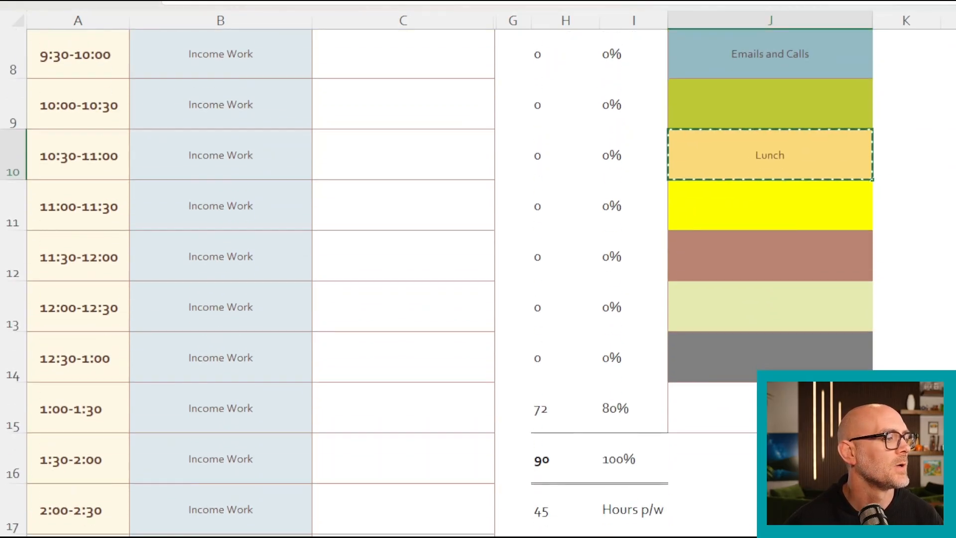
left_click_drag(220, 301, 403, 351)
right_click(367, 323)
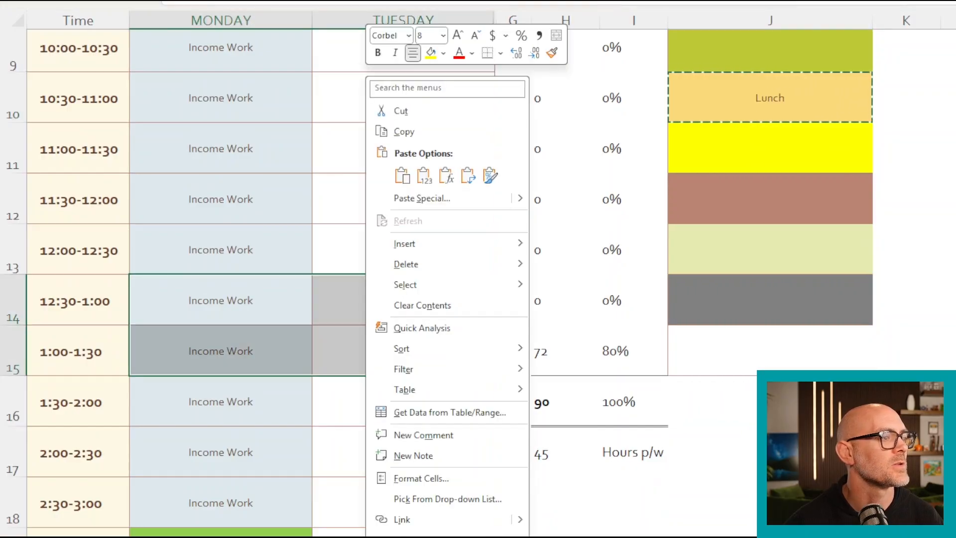
left_click(400, 175)
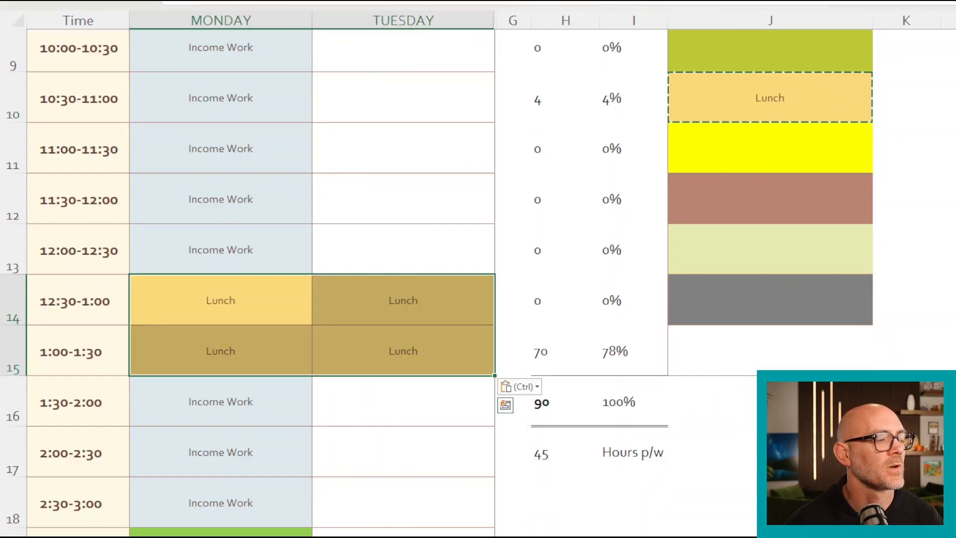
scroll(477, 279, "up", 3)
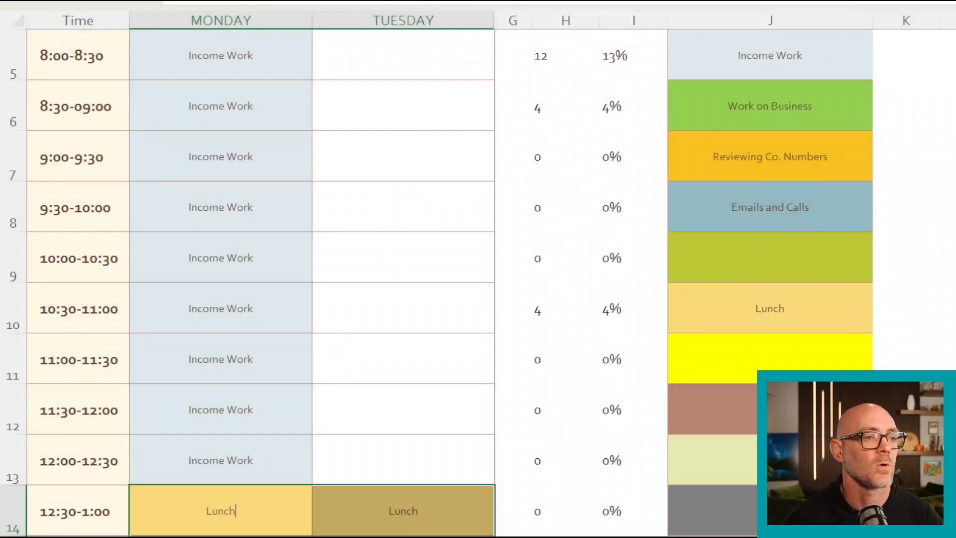
scroll(448, 278, "up", 2)
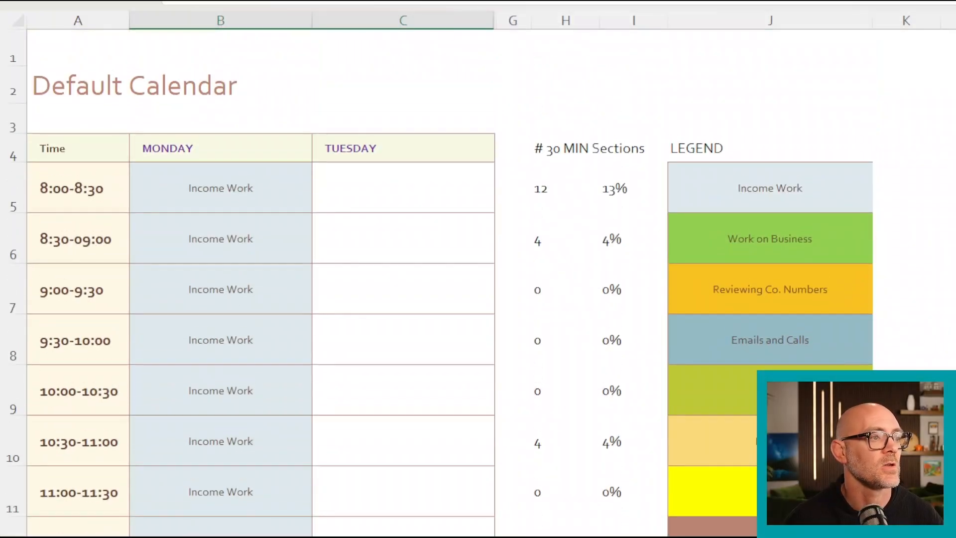
scroll(448, 279, "down", 1)
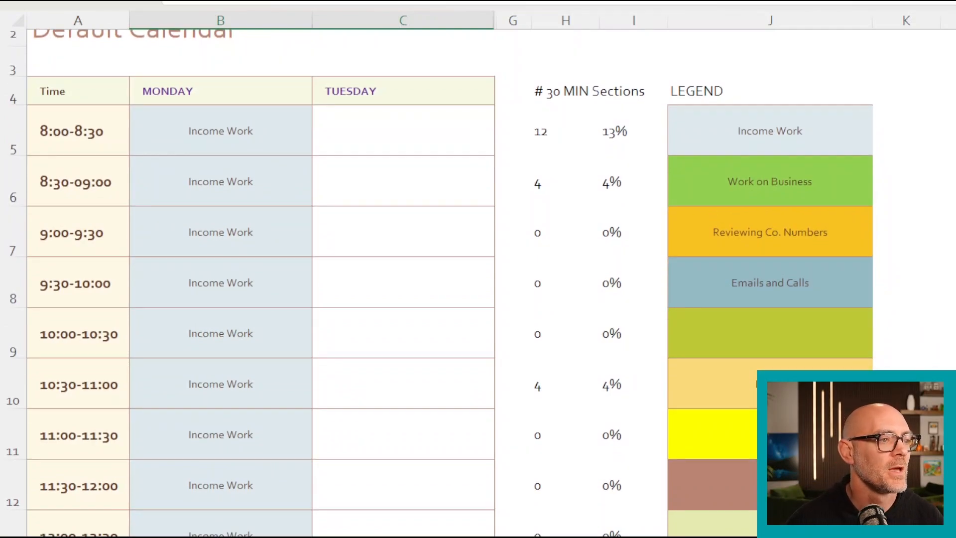
type("Lunch")
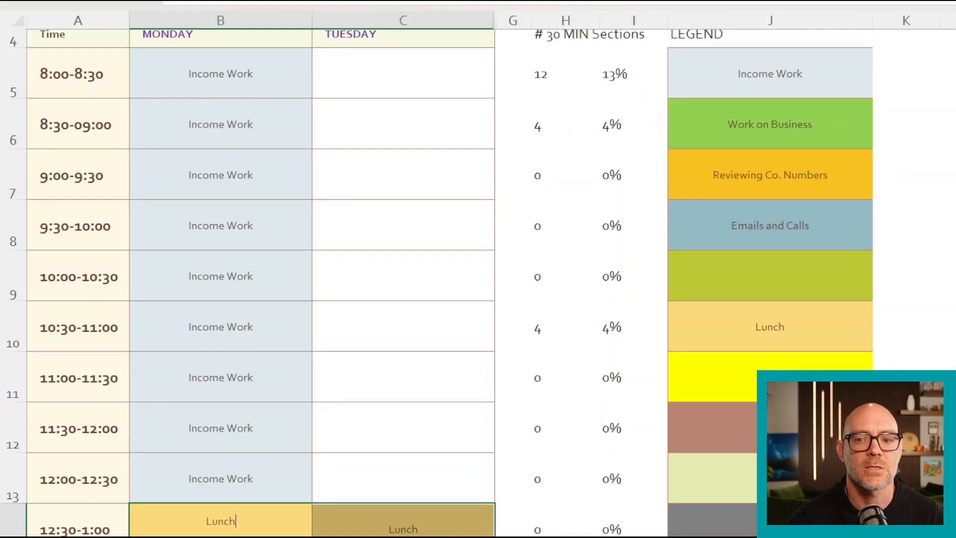
- Copy the Emails and Calls legend cell into the 8:00-8:30 slots of Monday and Tuesday
left_click(766, 234)
right_click(765, 234)
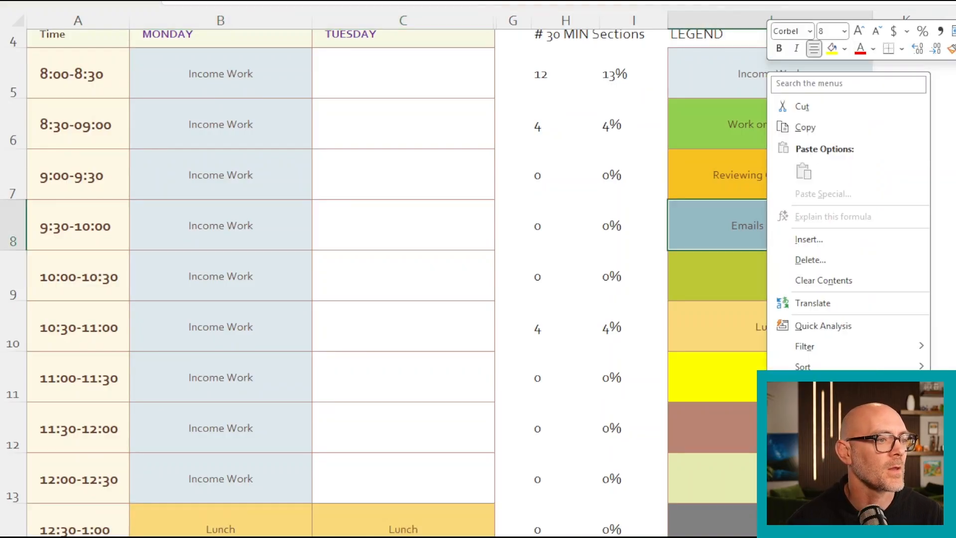
left_click(804, 127)
scroll(437, 282, "up", 1)
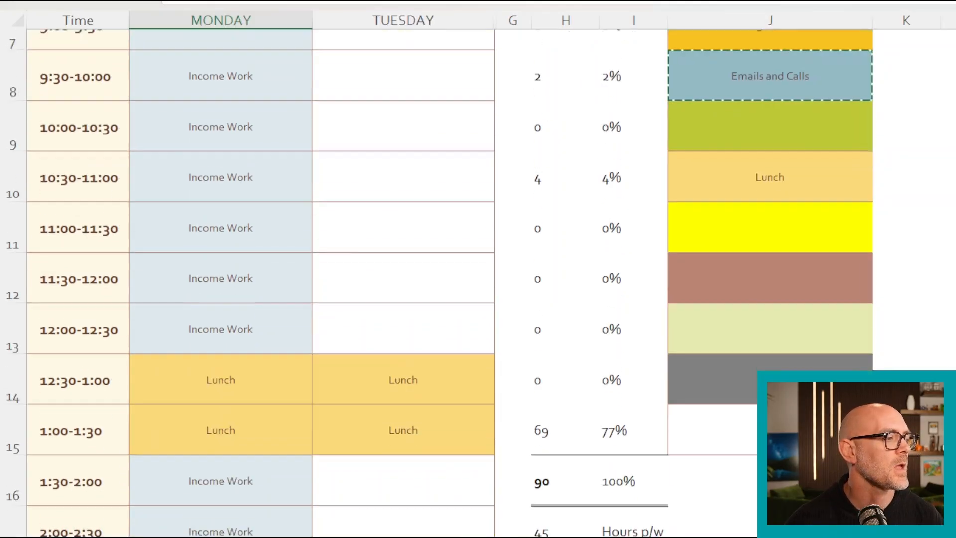
scroll(478, 269, "down", 1)
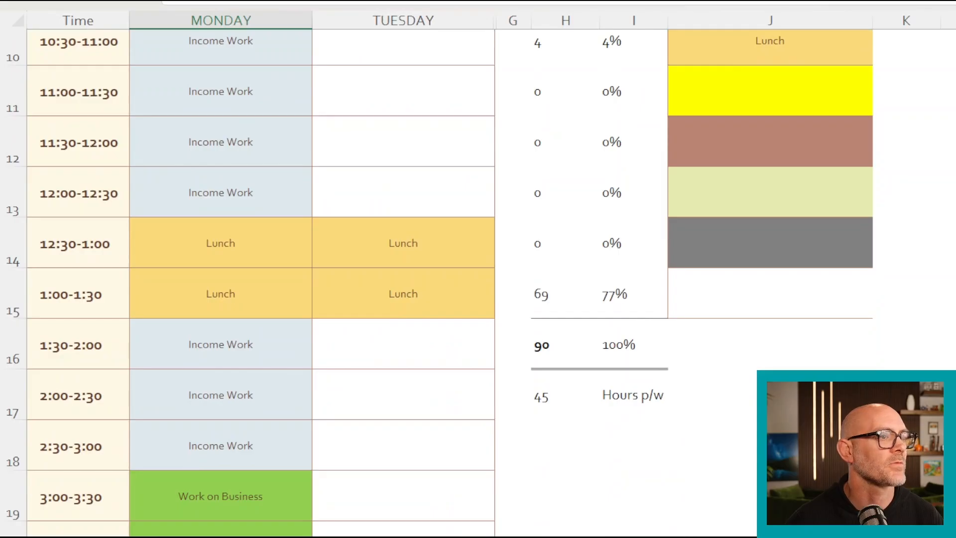
scroll(478, 269, "up", 1)
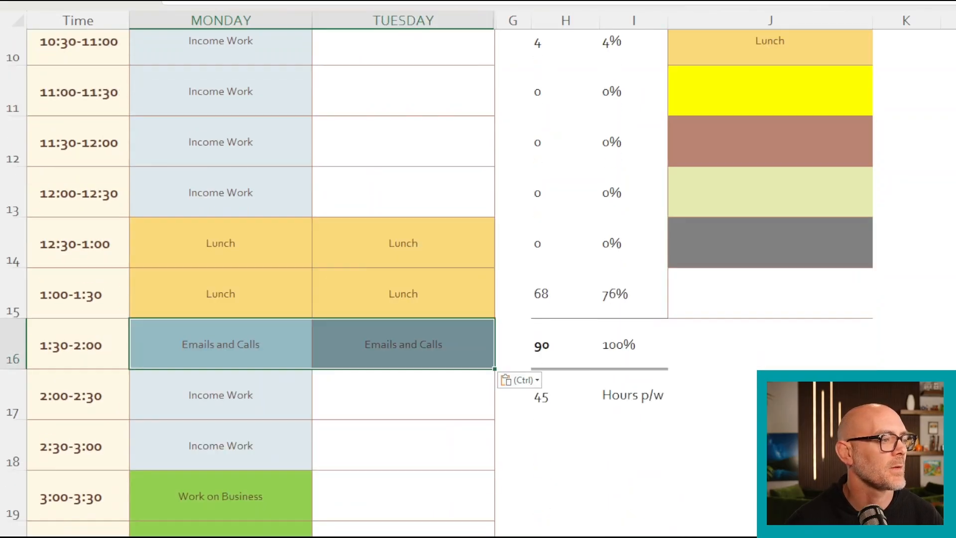
scroll(437, 282, "up", 3)
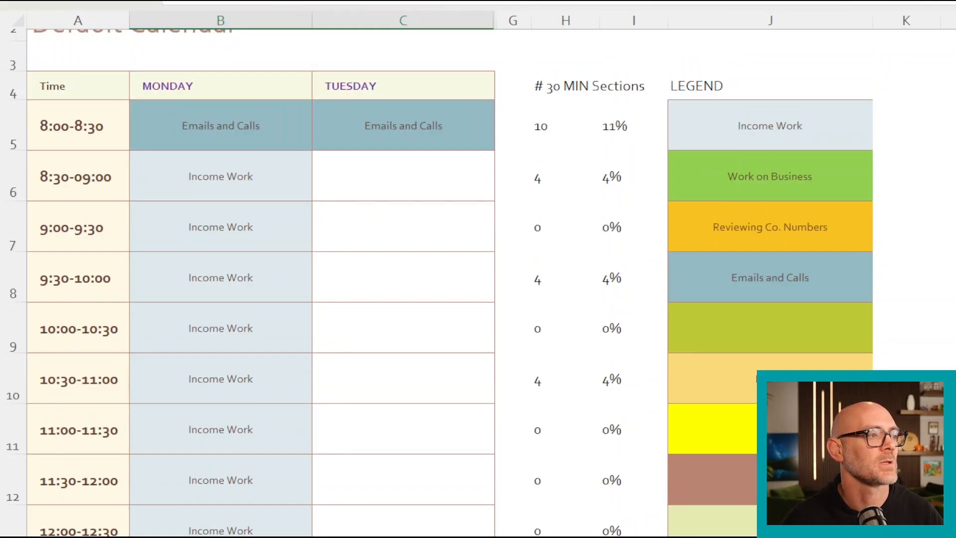
- Copy the Work on Business legend cell into Tuesday's 8:00-8:30 and 8:30-09:00 slots
left_click(770, 176)
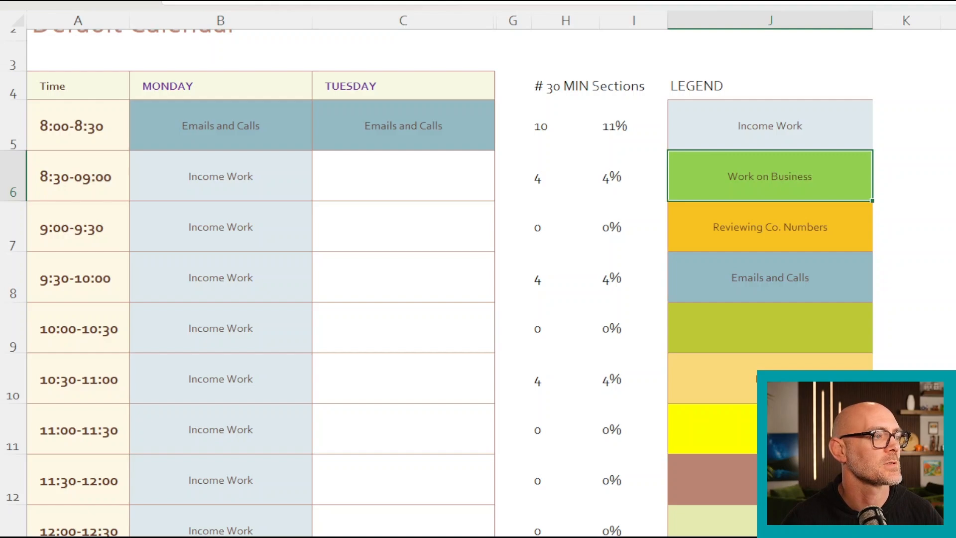
key("ctrl+c")
left_click_drag(403, 125, 403, 176)
key("ctrl+v")
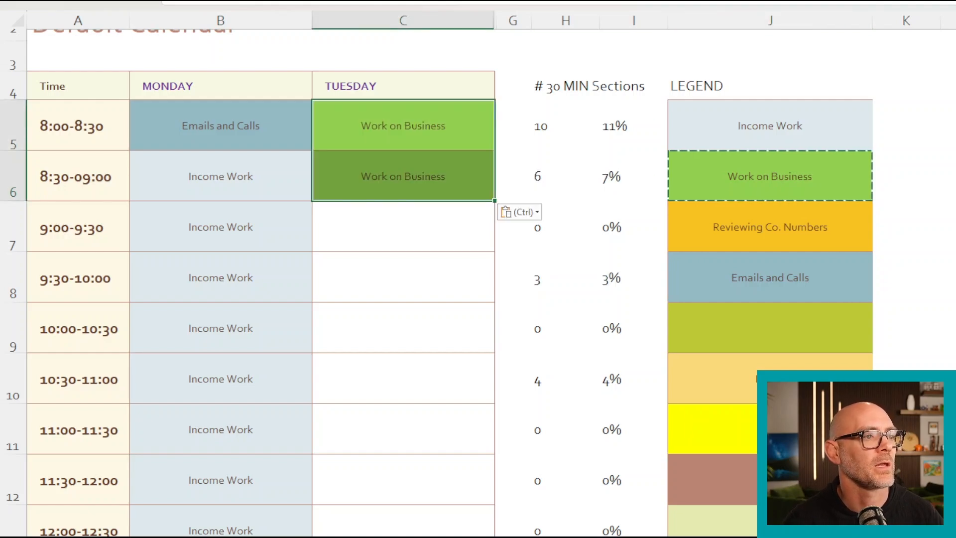
- Copy the Emails and Calls legend cell into Tuesday's 9:00-9:30 slot
scroll(403, 278, "down", 3)
right_click(432, 284)
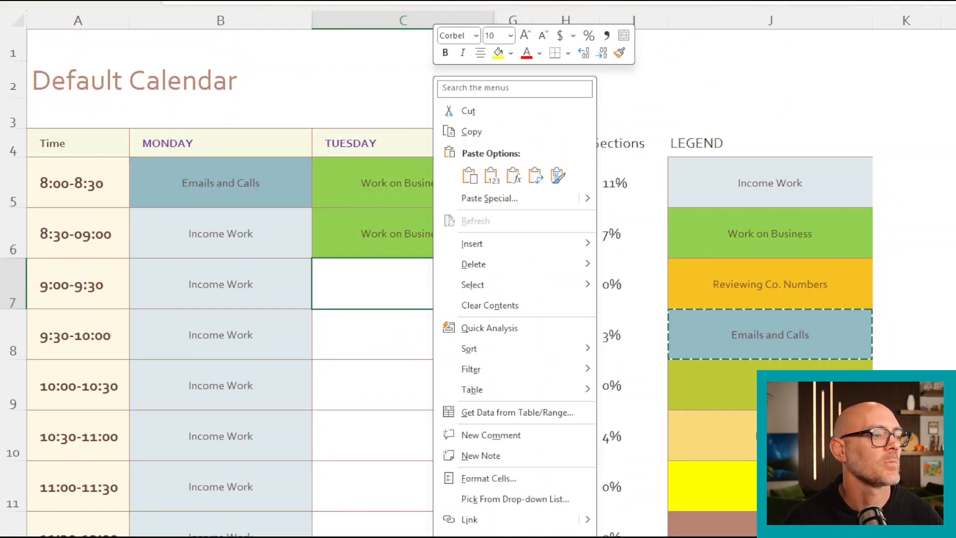
left_click(469, 175)
scroll(403, 279, "down", 3)
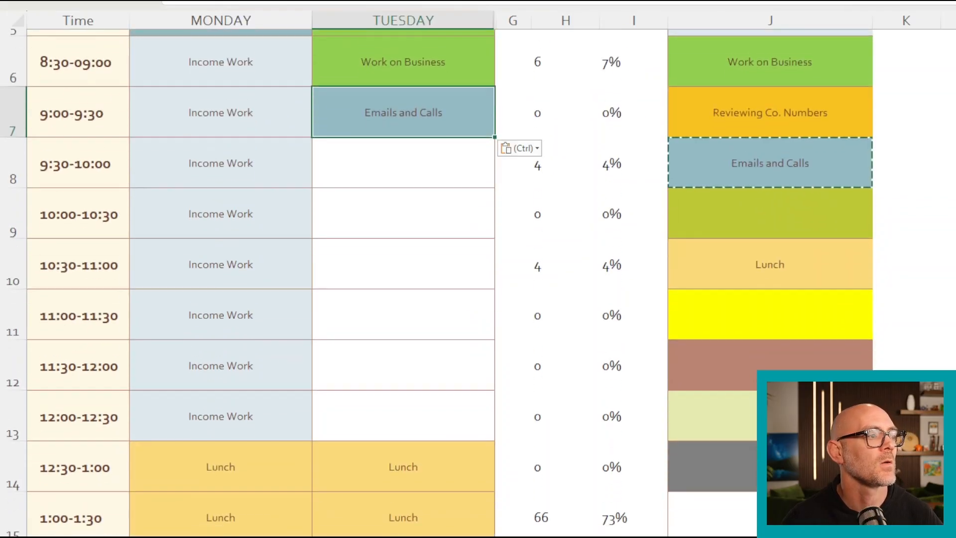
scroll(403, 278, "up", 3)
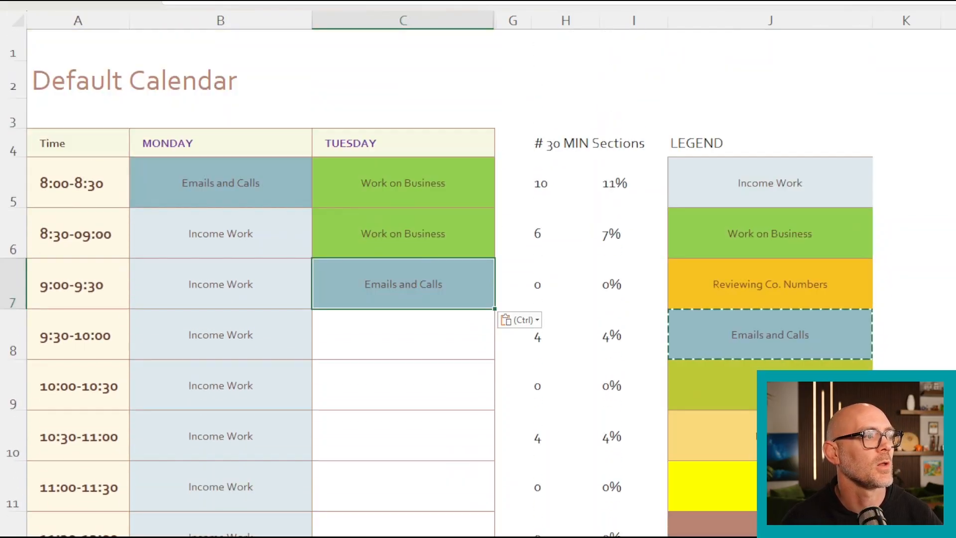
- Copy Monday's 8:00-8:30 Emails and Calls block into Monday's 10:00-10:30 slot
scroll(403, 279, "down", 1)
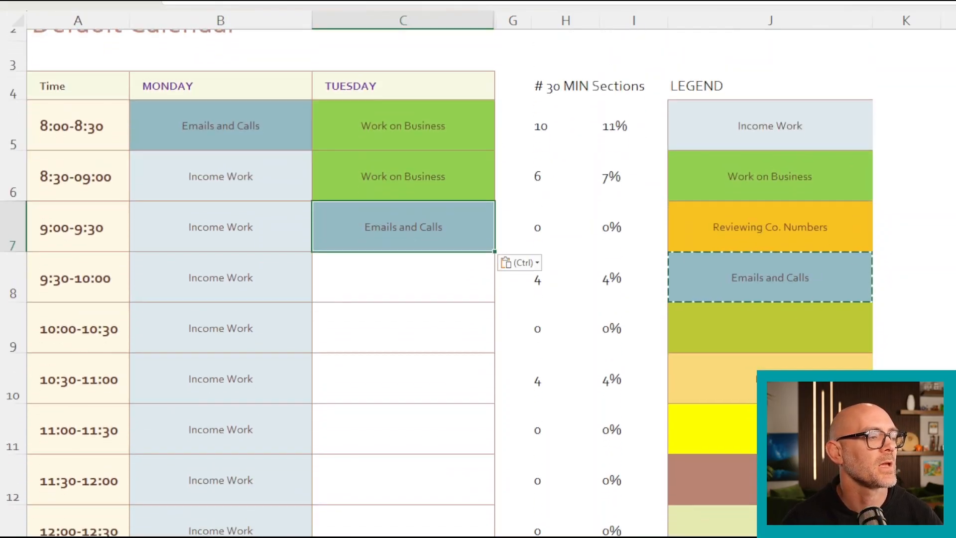
left_click(221, 176)
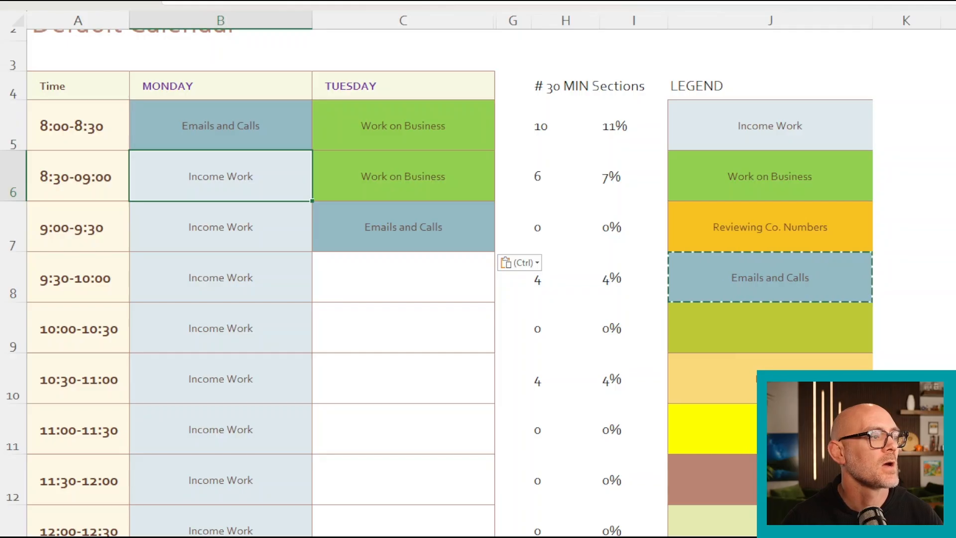
left_click(220, 328)
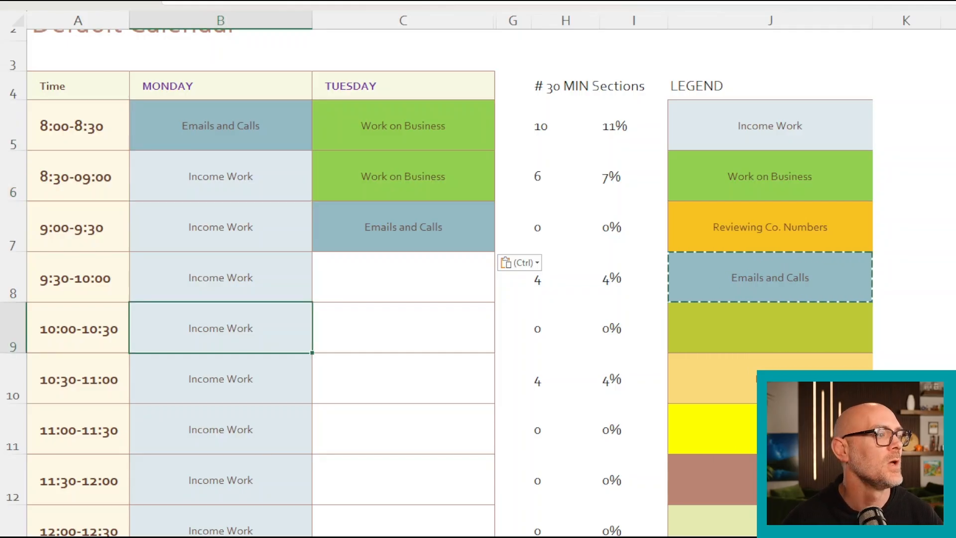
right_click(235, 125)
left_click(271, 132)
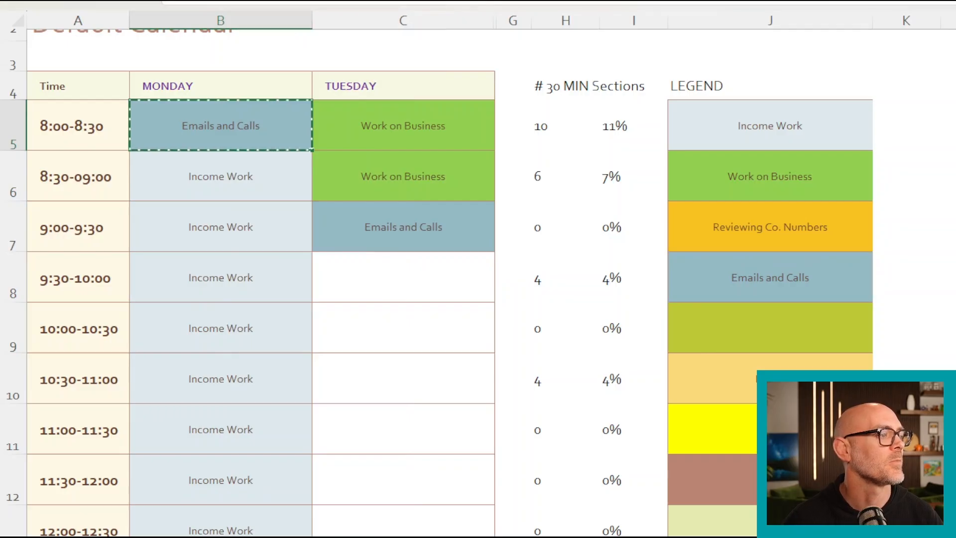
right_click(201, 341)
left_click(241, 1)
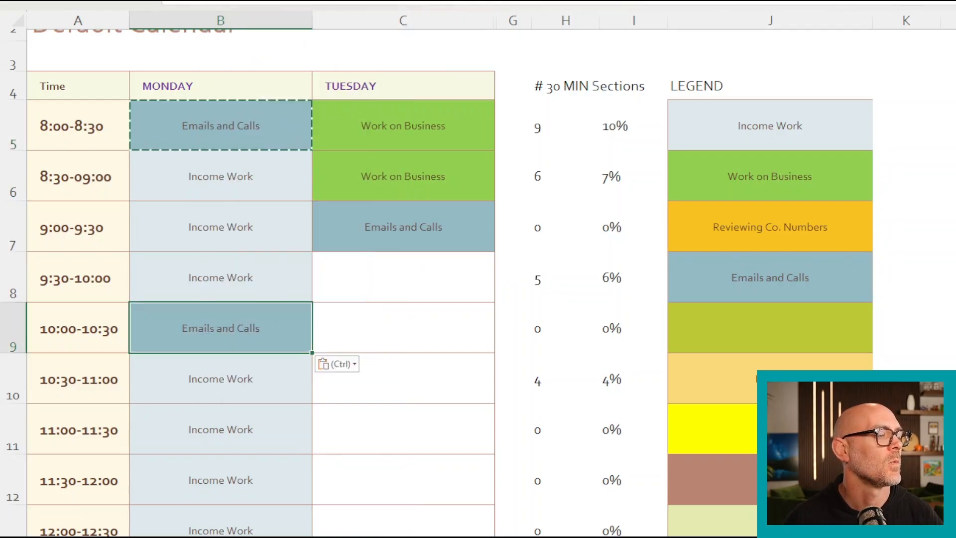
- Copy Monday's 8:30-09:00 Income Work block over the 8:00-8:30 slot of Monday
right_click(255, 176)
left_click(258, 132)
right_click(257, 132)
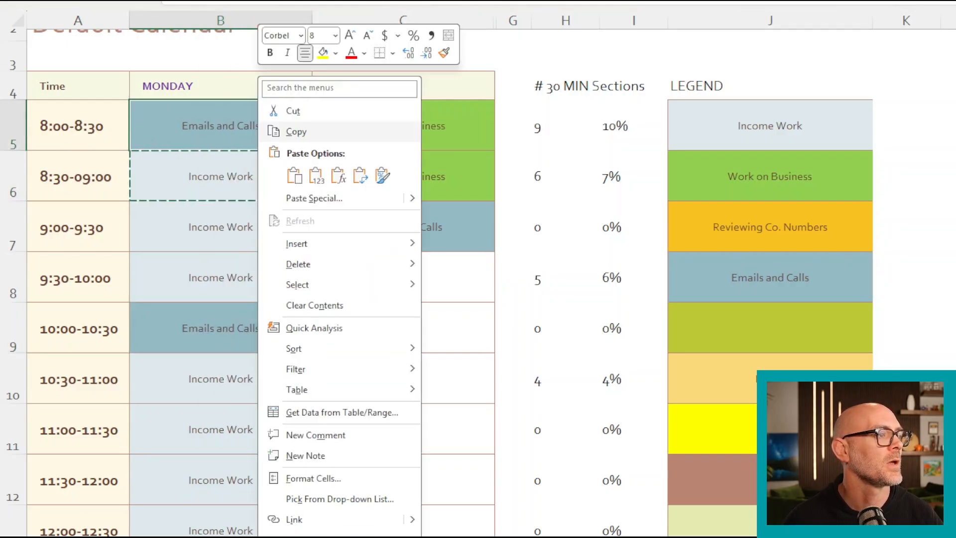
left_click(295, 175)
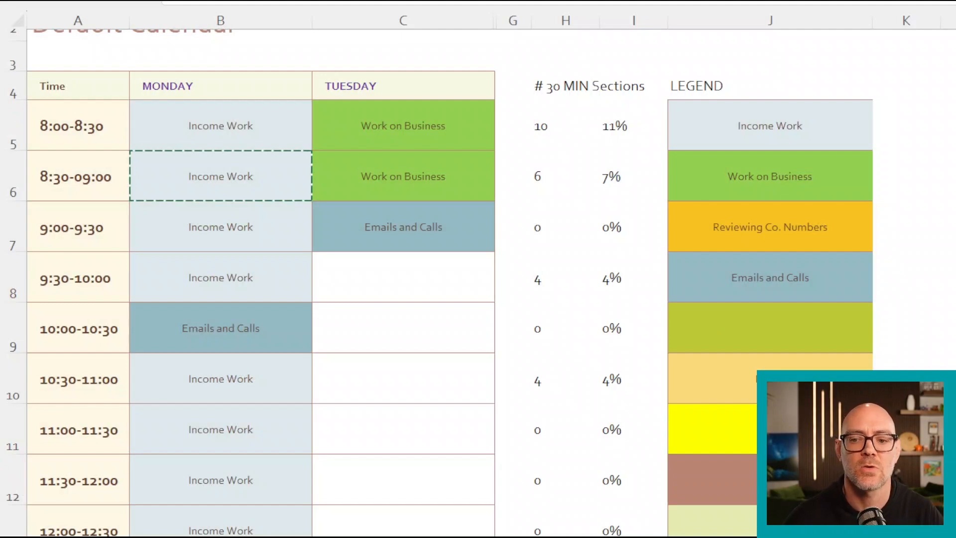
scroll(448, 279, "down", 2)
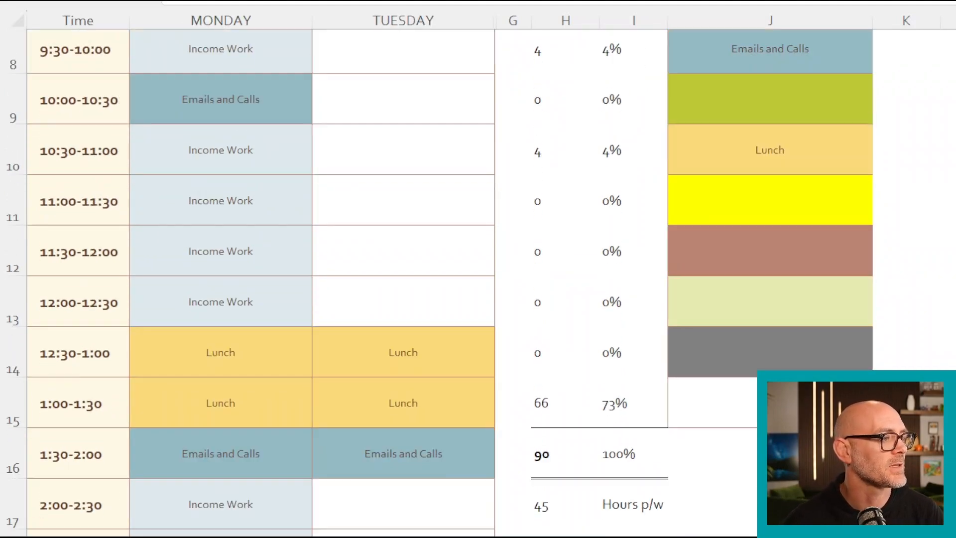